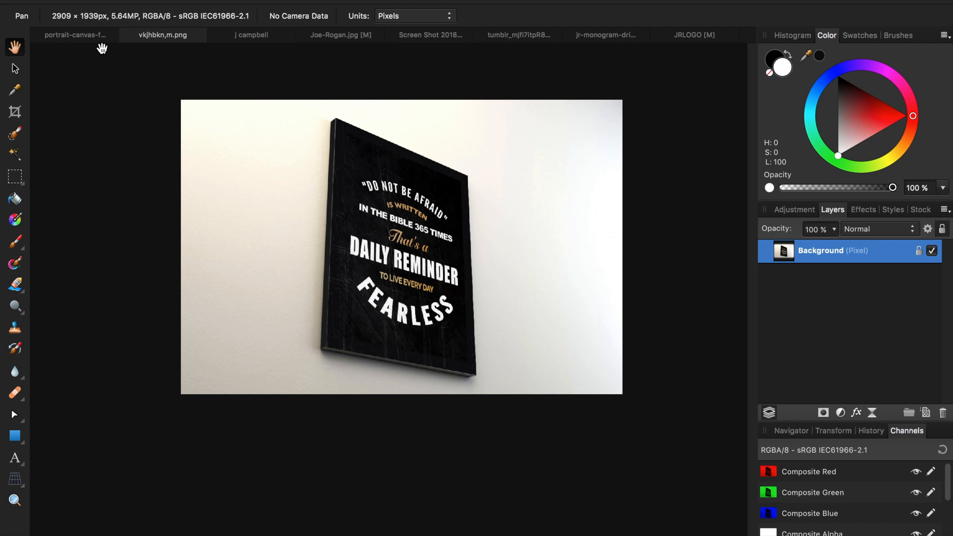
# Bring the blank portrait-canvas mockup document to the front with the whole image in view
pyautogui.click(88, 34)
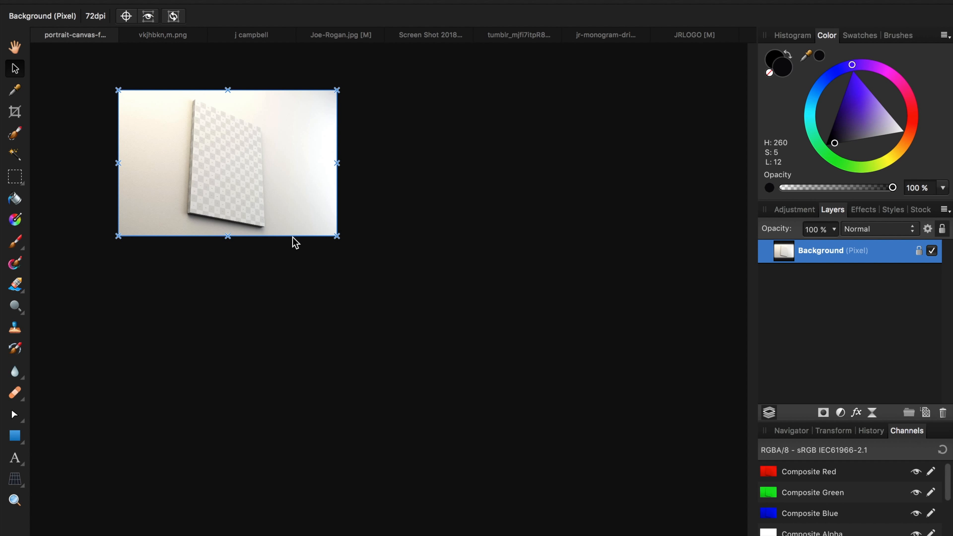
pyautogui.scroll(4, 184, 158)
pyautogui.hscroll(-4, 184, 157)
pyautogui.scroll(5, 184, 157)
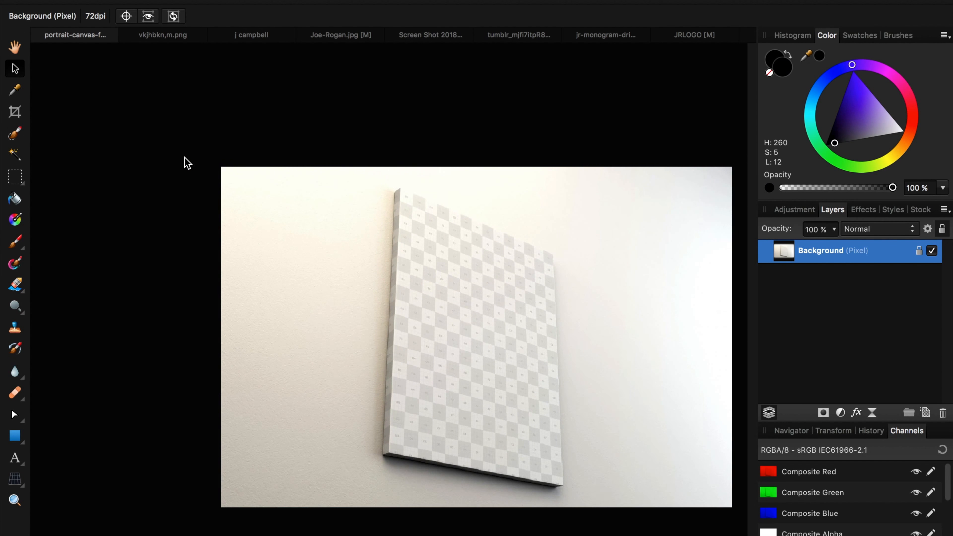
pyautogui.scroll(-4, 360, 239)
pyautogui.hscroll(5, 360, 238)
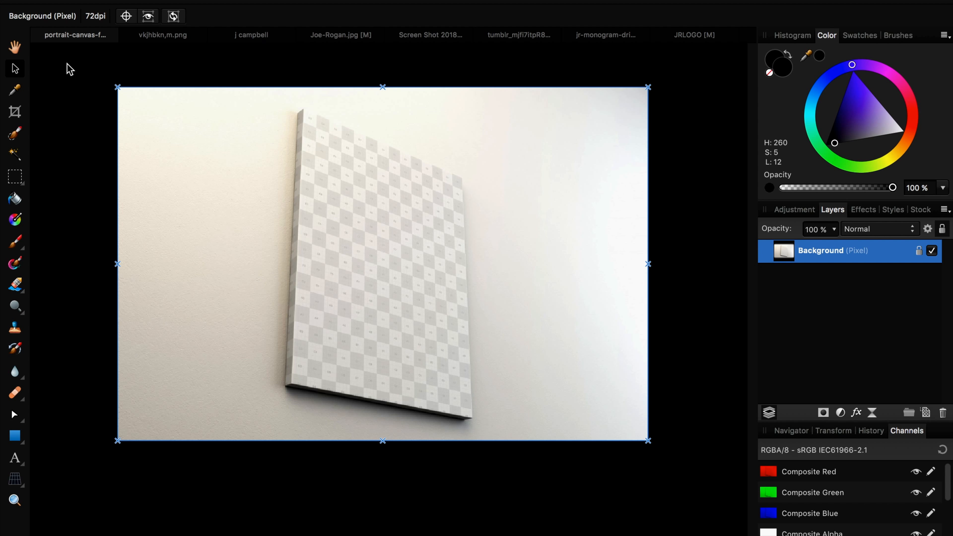
# Find the FEARLESS artwork by searching for "fearl" and place its black poster image at the centre of the mockup
pyautogui.click(128, 2)
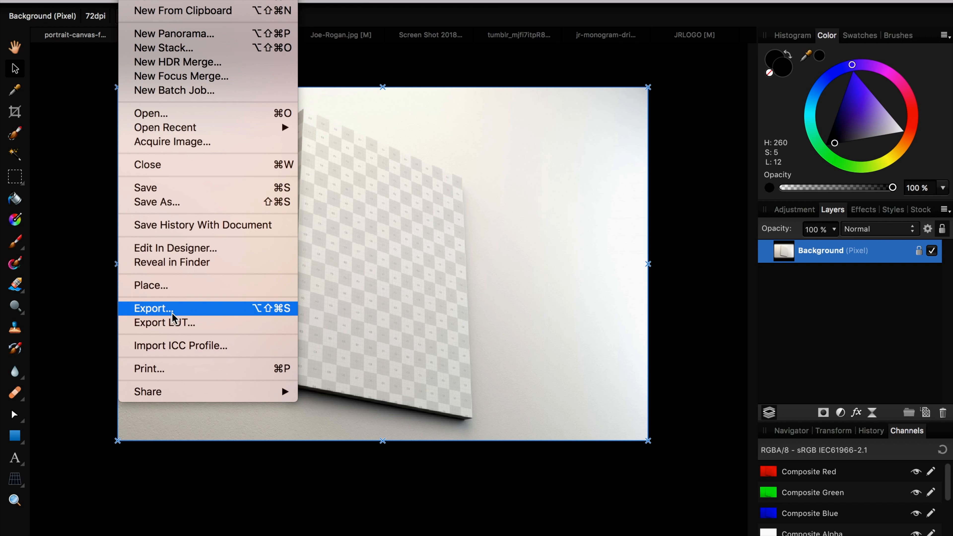
pyautogui.click(168, 290)
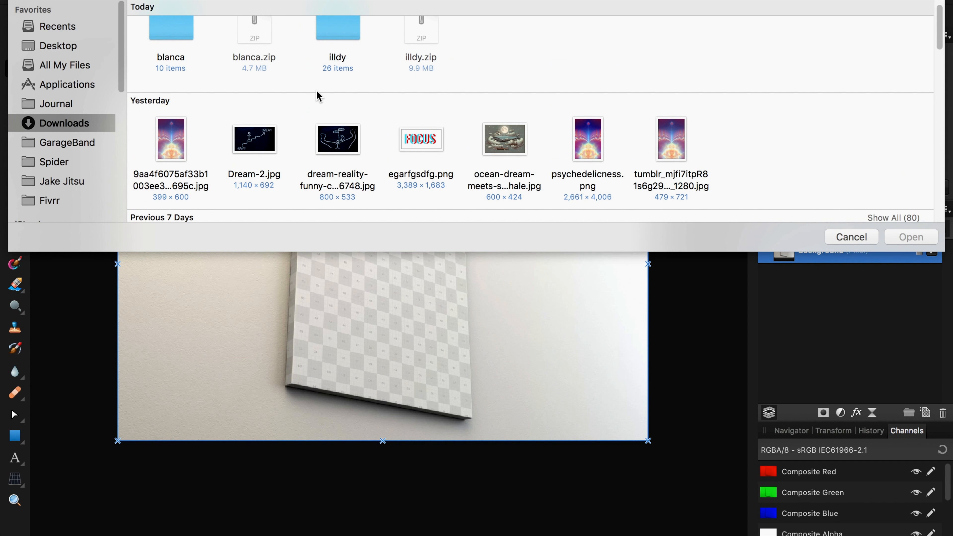
pyautogui.click(885, 16)
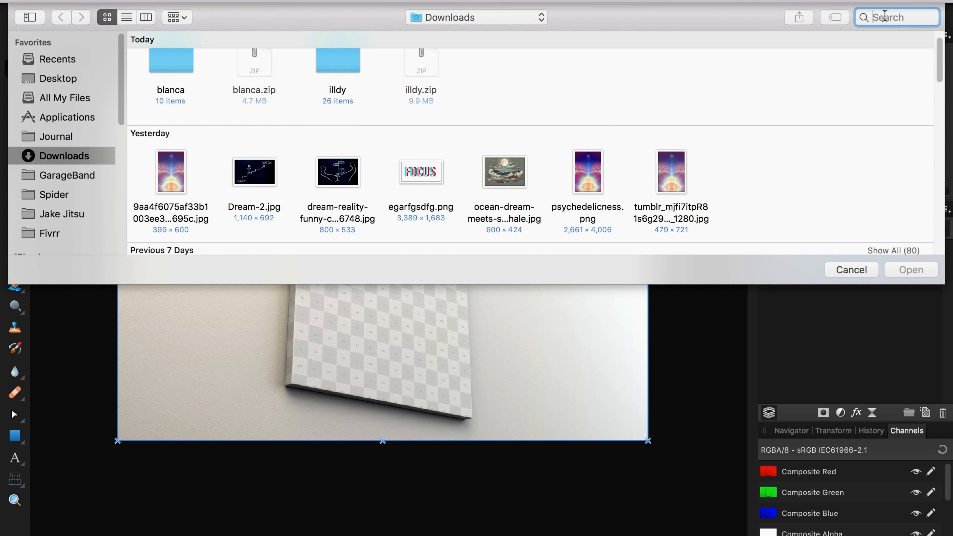
pyautogui.write('fearl')
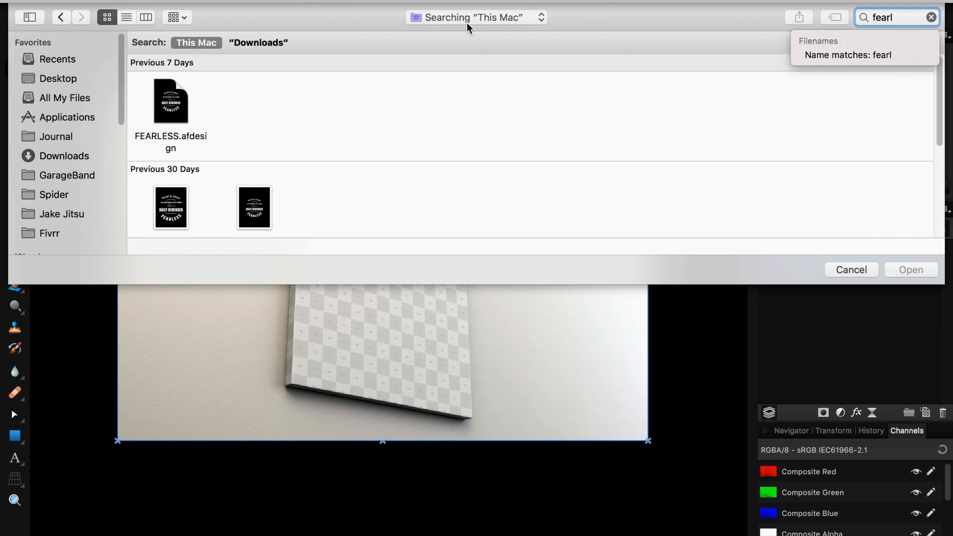
pyautogui.click(173, 70)
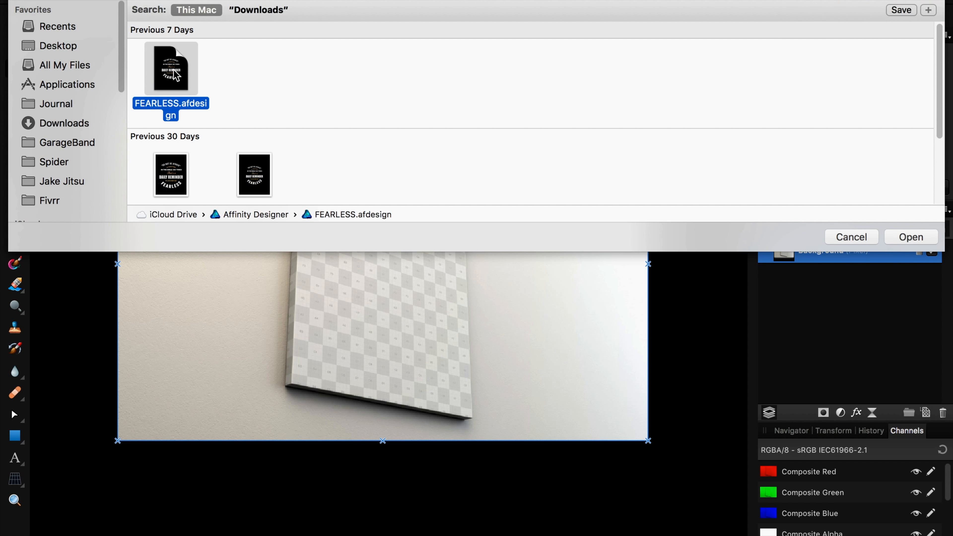
pyautogui.click(174, 188)
pyautogui.click(921, 235)
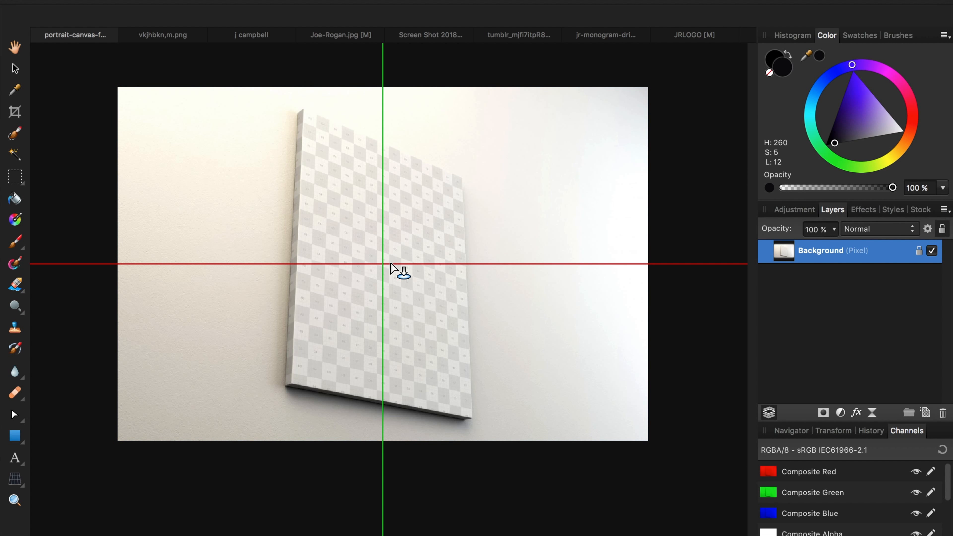
pyautogui.click(391, 267)
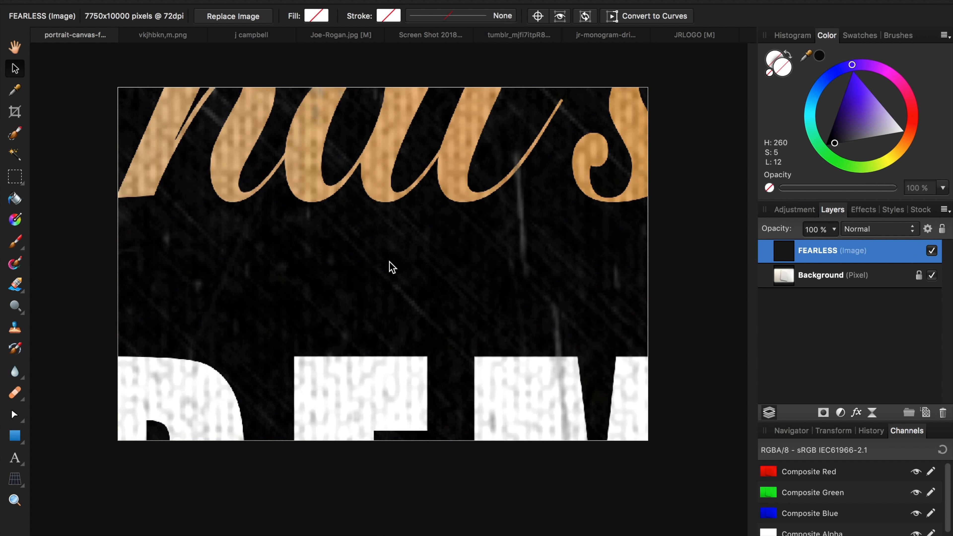
# Scale the oversized FEARLESS image down to roughly the canvas's size and move it over the blank canvas
pyautogui.scroll(-9, 388, 259)
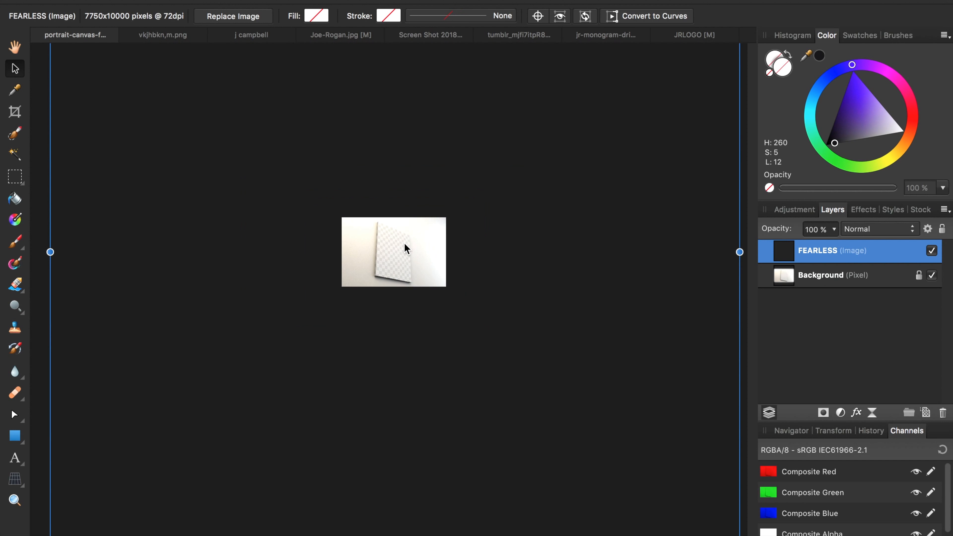
pyautogui.scroll(-5, 412, 233)
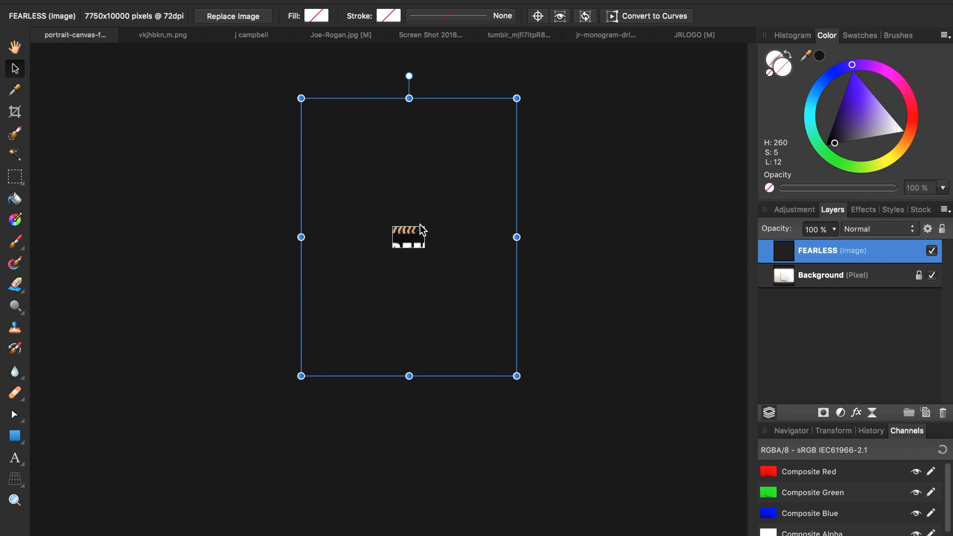
pyautogui.moveTo(302, 375); pyautogui.dragTo(420, 232)
pyautogui.scroll(5, 420, 232)
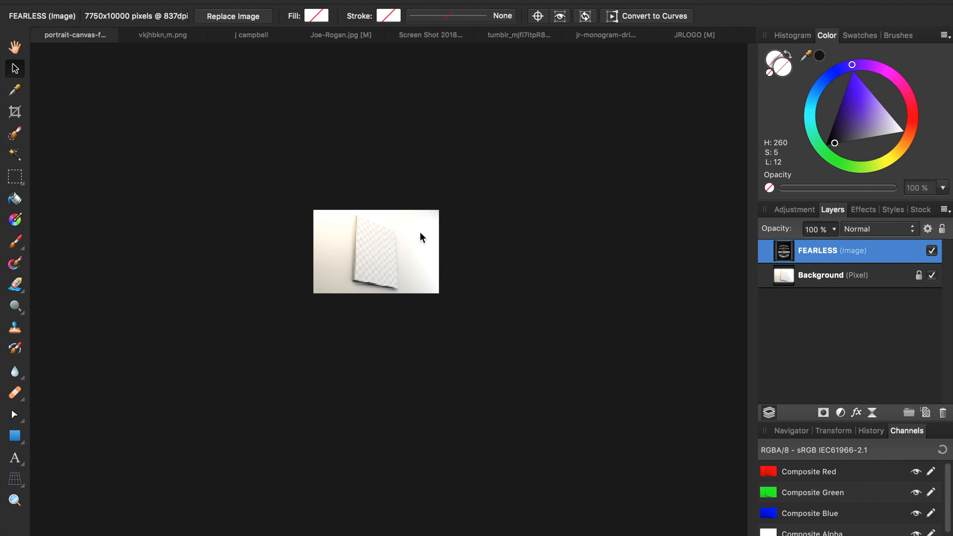
pyautogui.scroll(2, 420, 231)
pyautogui.moveTo(409, 175); pyautogui.dragTo(316, 307)
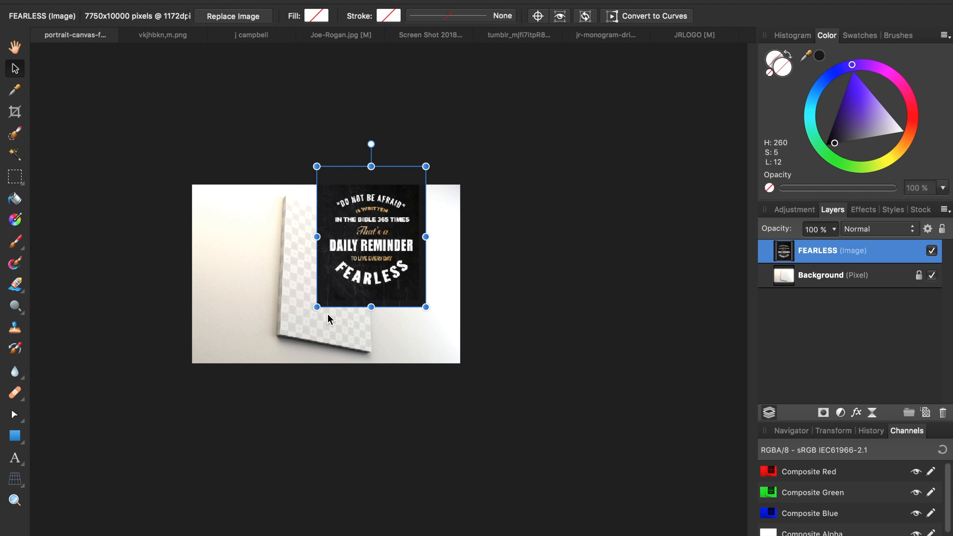
pyautogui.moveTo(363, 273); pyautogui.dragTo(328, 301)
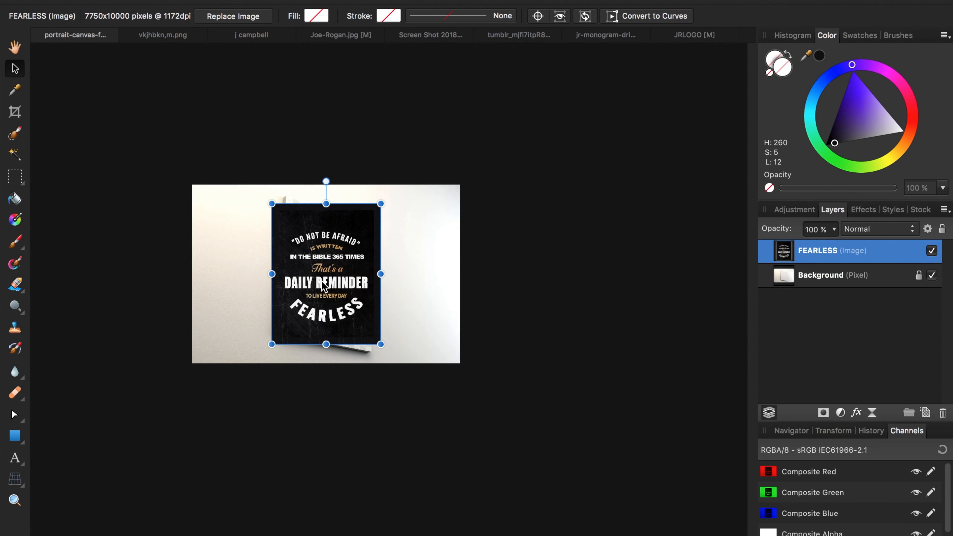
# Apply a single-plane Perspective to the FEARLESS layer, moving its four corners onto the corners of the canvas's front face
pyautogui.scroll(2, 321, 281)
pyautogui.scroll(1, 324, 285)
pyautogui.scroll(2, 323, 287)
pyautogui.scroll(-2, 323, 287)
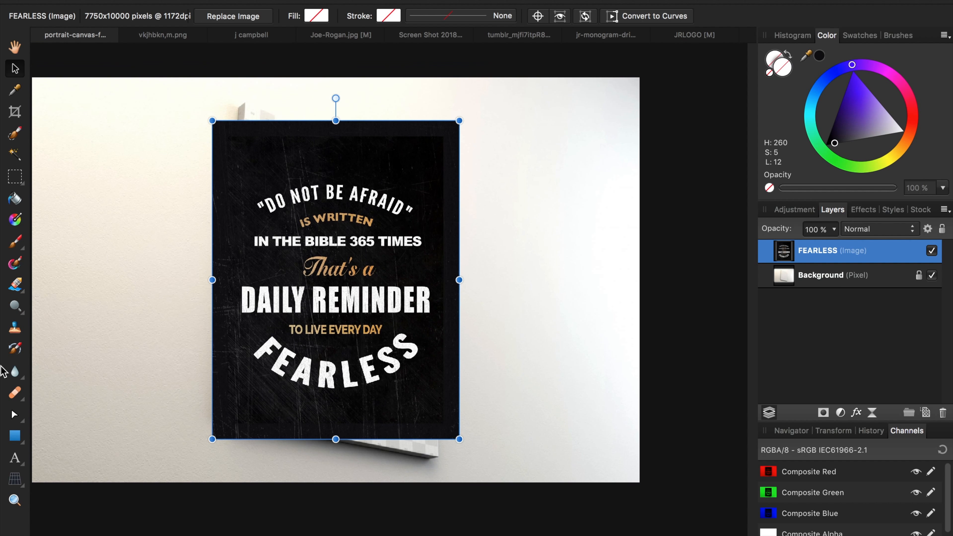
pyautogui.click(17, 484)
pyautogui.moveTo(212, 121); pyautogui.dragTo(245, 104)
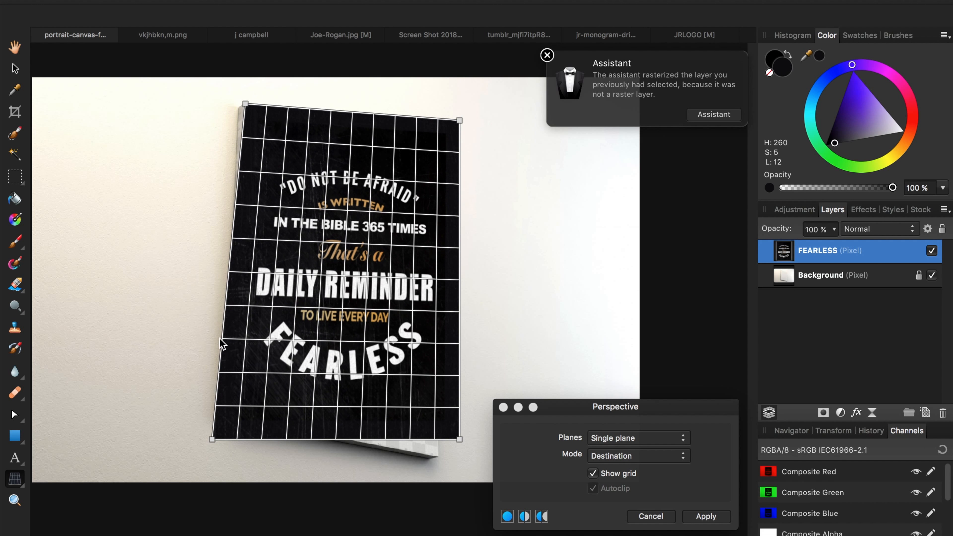
pyautogui.moveTo(212, 439); pyautogui.dragTo(230, 416)
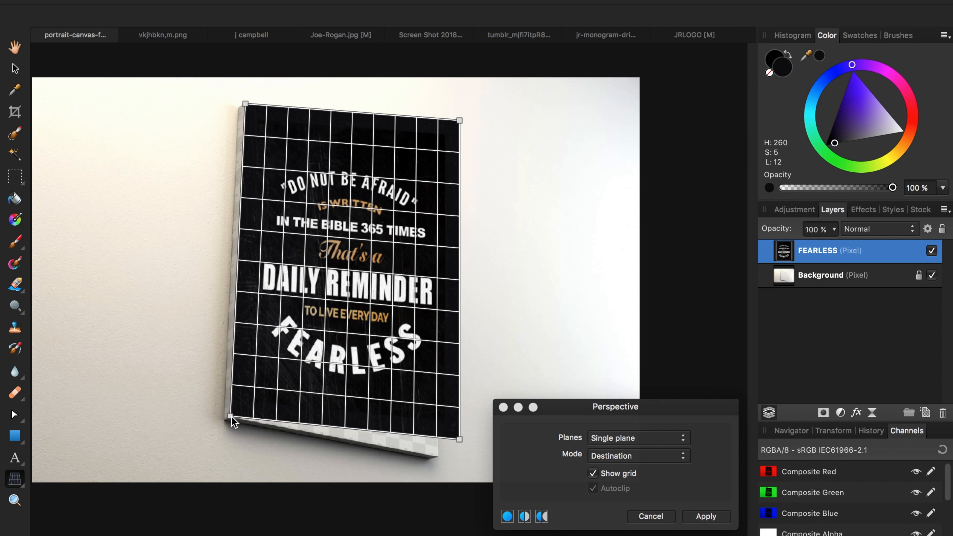
pyautogui.moveTo(460, 438); pyautogui.dragTo(436, 457)
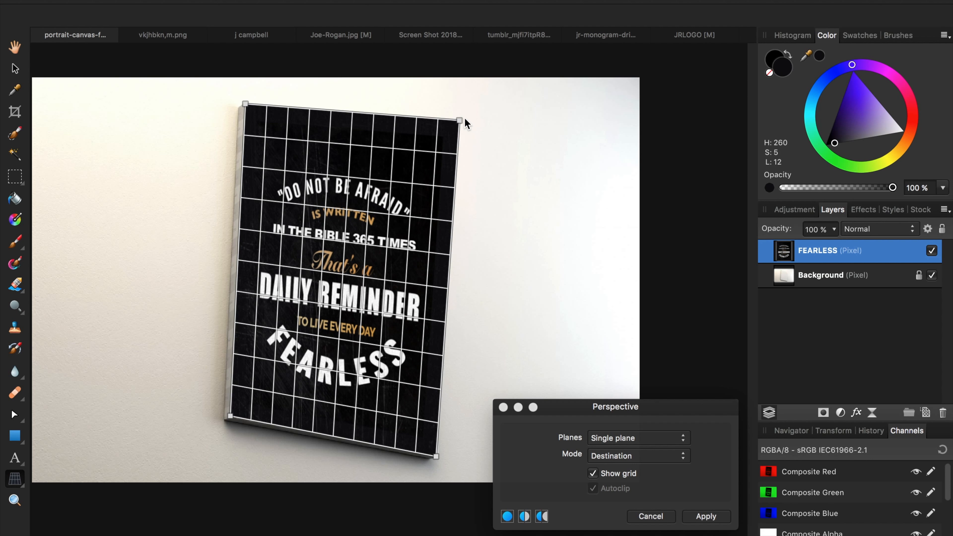
pyautogui.moveTo(458, 120); pyautogui.dragTo(431, 182)
# Fine-tune the upper-right perspective corner of the artwork so it sits on the canvas's front-face corner
pyautogui.scroll(5, 277, 187)
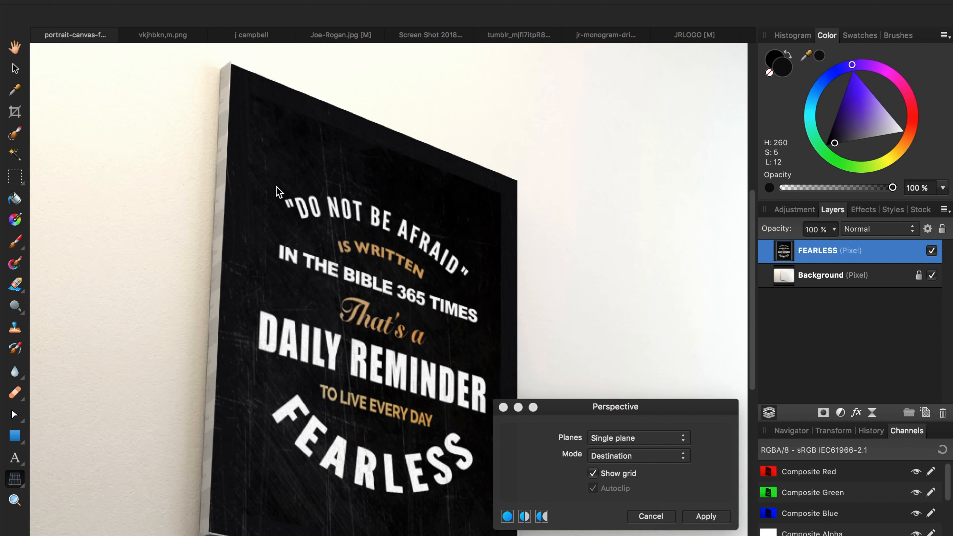
pyautogui.scroll(10, 276, 186)
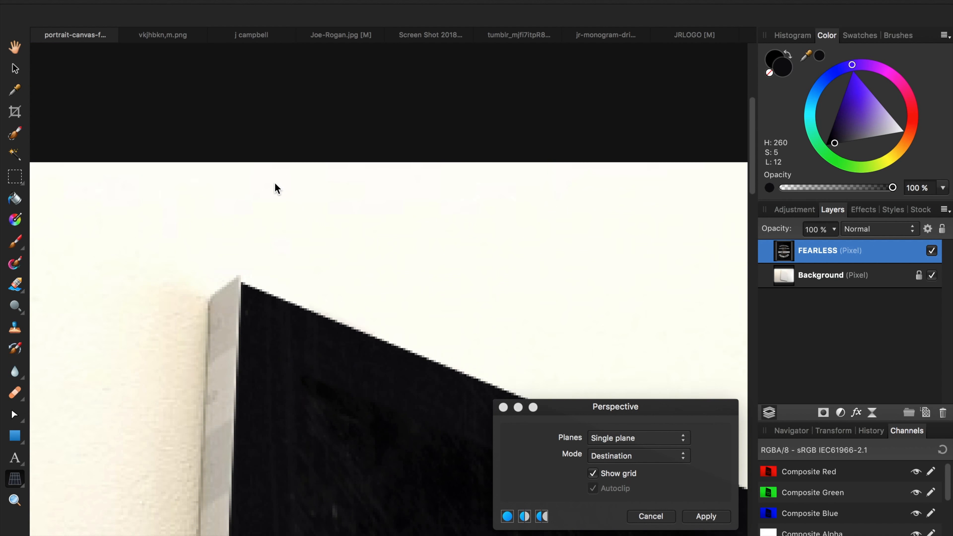
pyautogui.moveTo(269, 187); pyautogui.dragTo(268, 184)
pyautogui.hscroll(15, 268, 184)
pyautogui.scroll(-4, 268, 183)
pyautogui.scroll(-3, 268, 184)
pyautogui.hscroll(1, 268, 183)
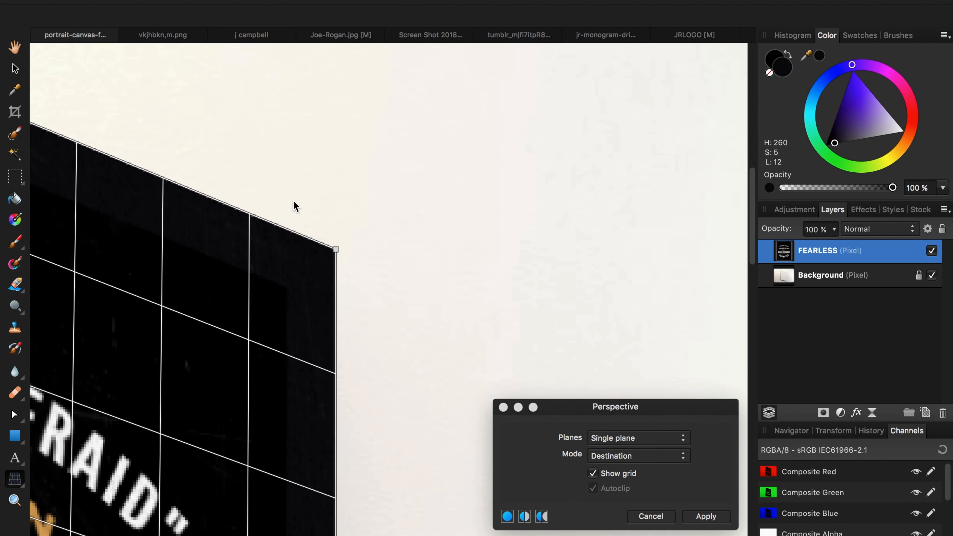
pyautogui.moveTo(337, 248); pyautogui.dragTo(294, 250)
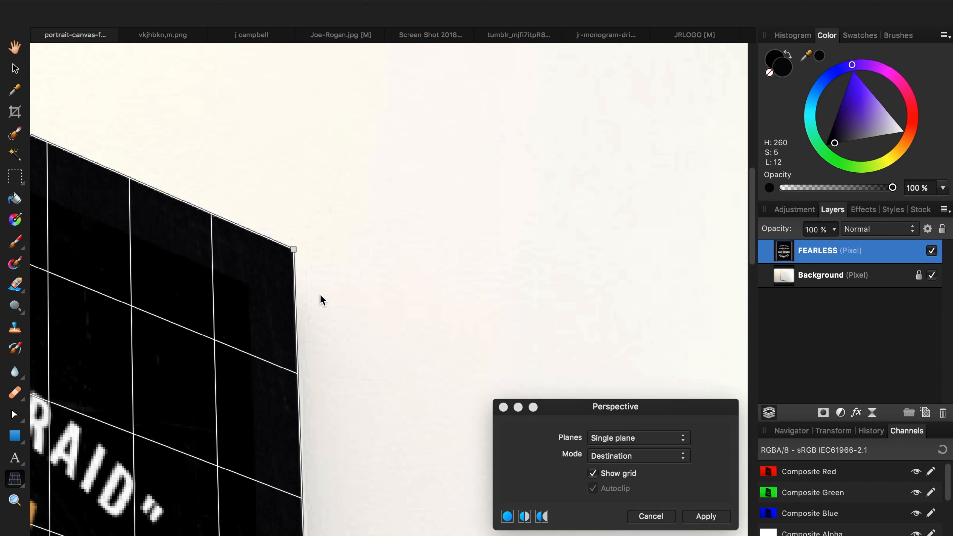
# Align the artwork's lower-right perspective corner with the canvas's lower-right front corner
pyautogui.scroll(-8, 320, 294)
pyautogui.scroll(-8, 320, 295)
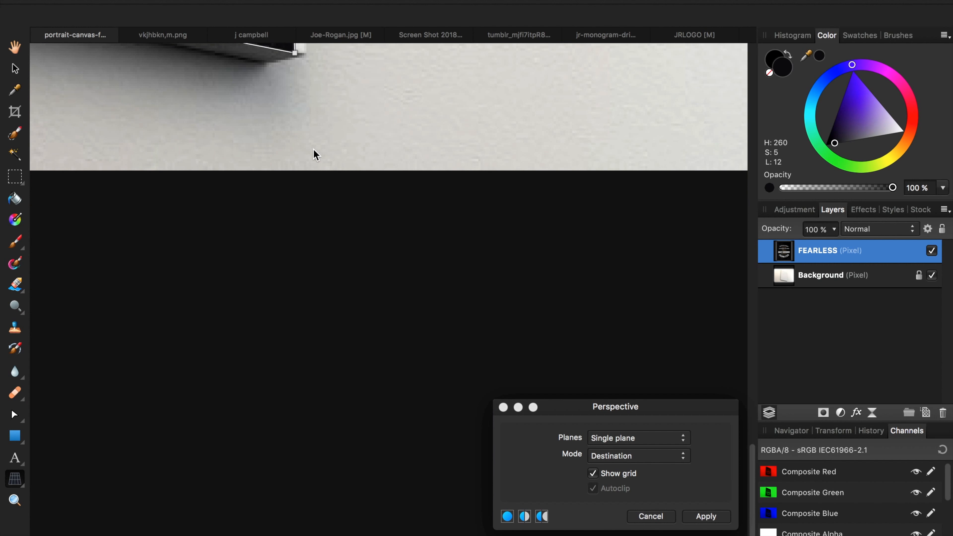
pyautogui.scroll(4, 315, 153)
pyautogui.moveTo(329, 203); pyautogui.dragTo(339, 204)
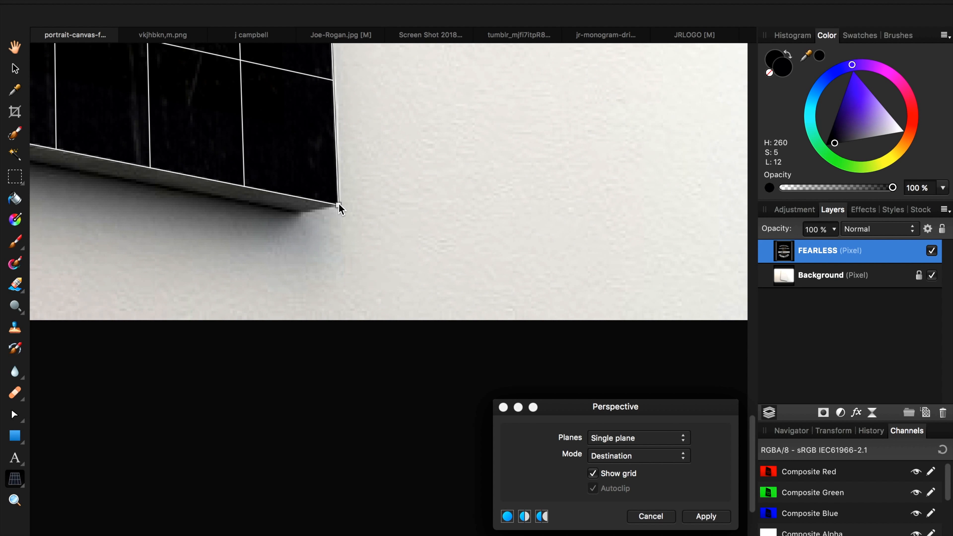
pyautogui.hscroll(-15, 338, 203)
pyautogui.hscroll(20, 339, 204)
pyautogui.hscroll(-6, 339, 204)
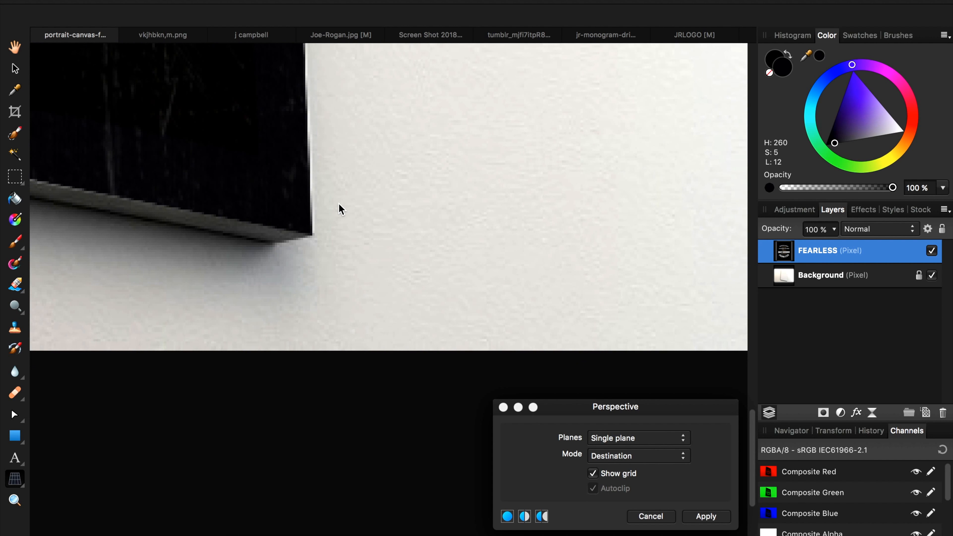
pyautogui.click(354, 236)
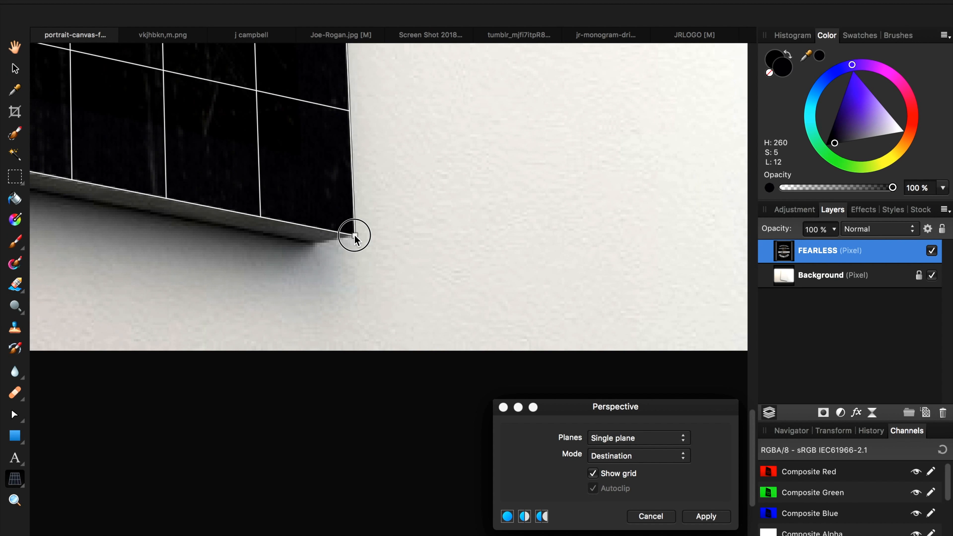
# Align the artwork's lower-left perspective corner with the canvas's lower-left front corner
pyautogui.hscroll(-15, 354, 236)
pyautogui.hscroll(2, 355, 233)
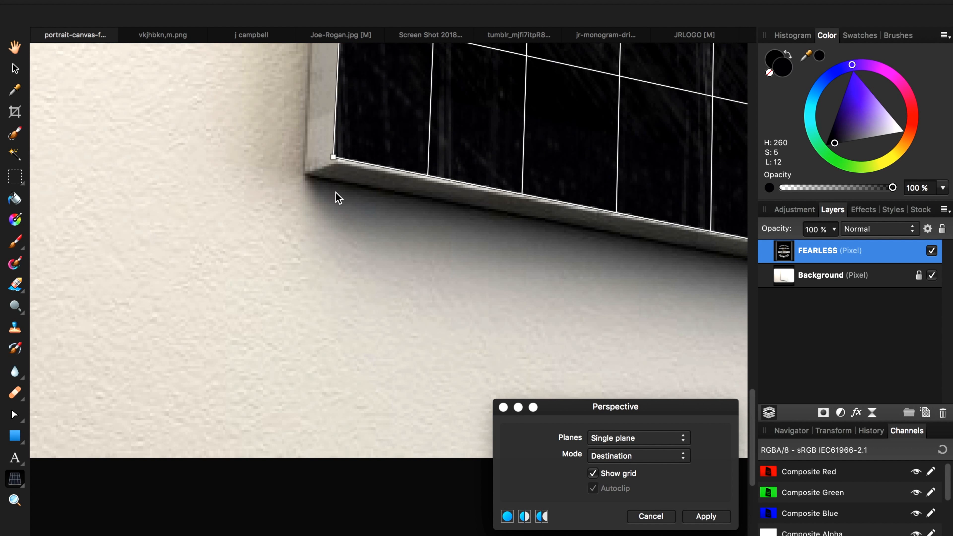
pyautogui.scroll(5, 335, 160)
pyautogui.moveTo(336, 161); pyautogui.dragTo(341, 171)
pyautogui.scroll(-10, 341, 173)
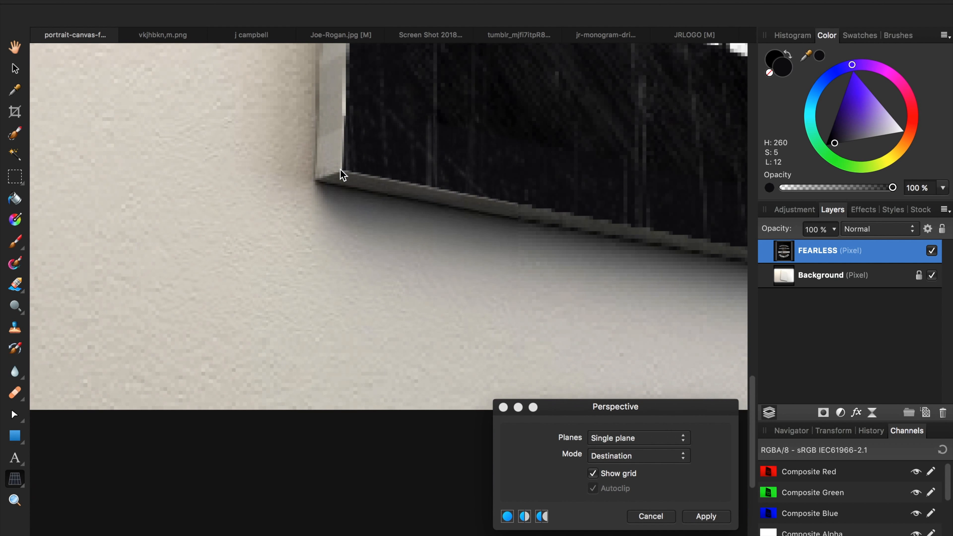
pyautogui.scroll(-5, 344, 179)
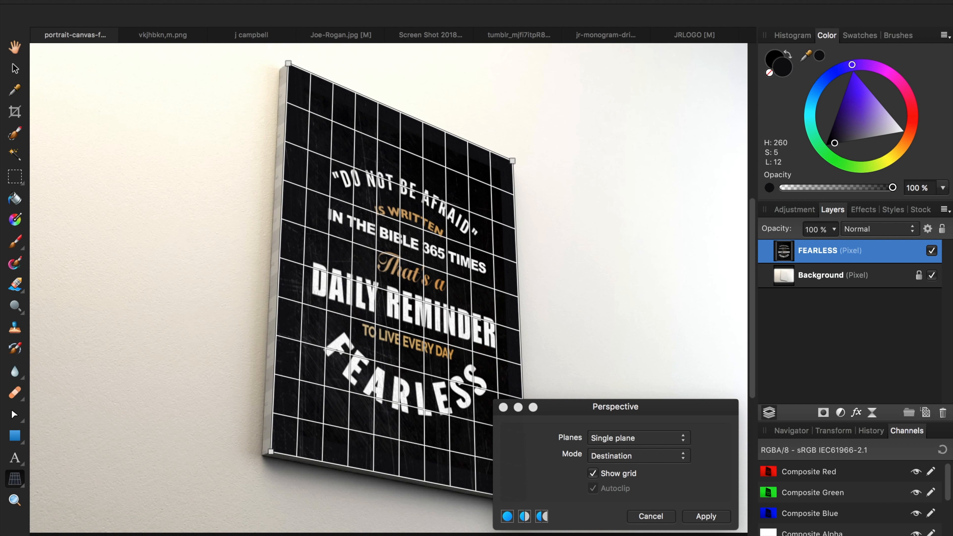
pyautogui.click(15, 437)
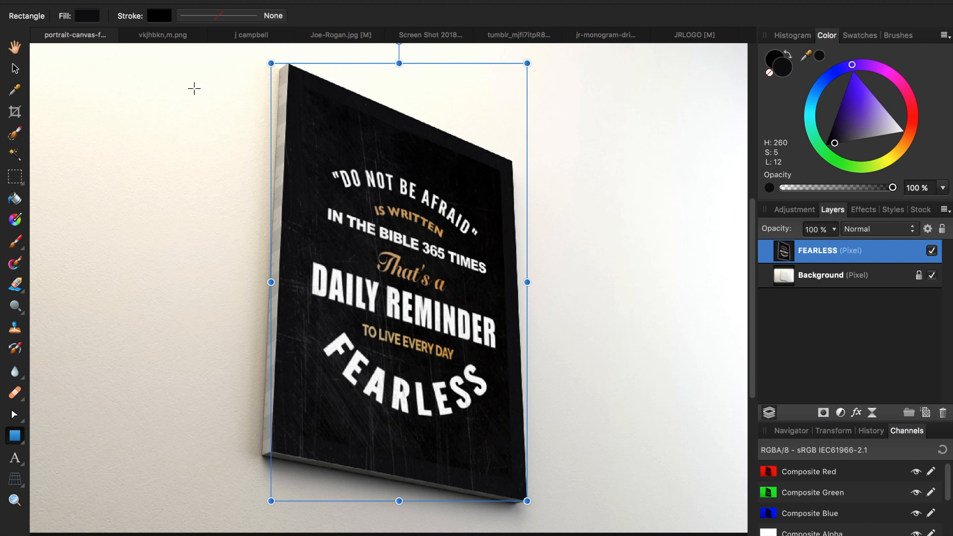
pyautogui.moveTo(206, 75); pyautogui.dragTo(224, 318)
pyautogui.press('a')
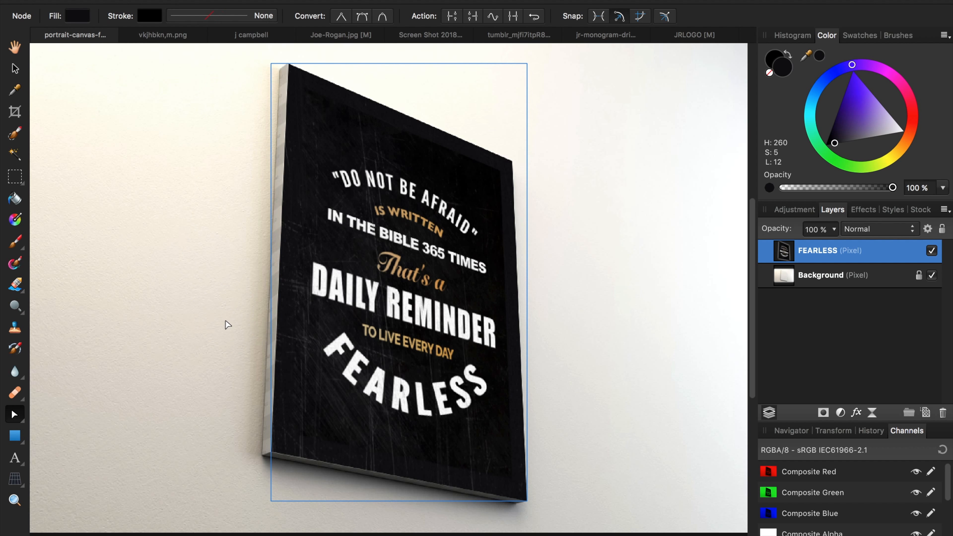
# Draw a tall, narrow black rectangle, move it over the canvas's left side, and lower its top edge to fit the side
pyautogui.click(14, 438)
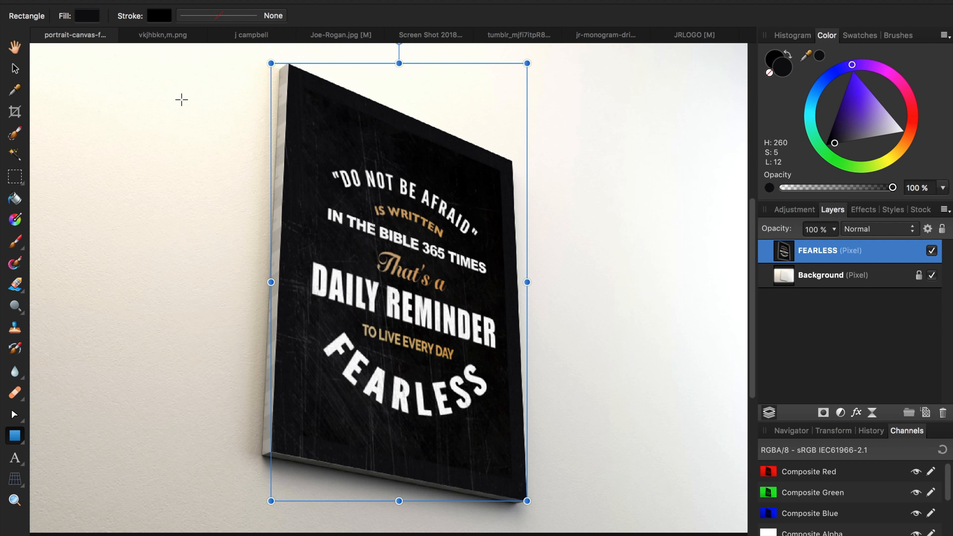
pyautogui.moveTo(179, 64); pyautogui.dragTo(188, 465)
pyautogui.press('v')
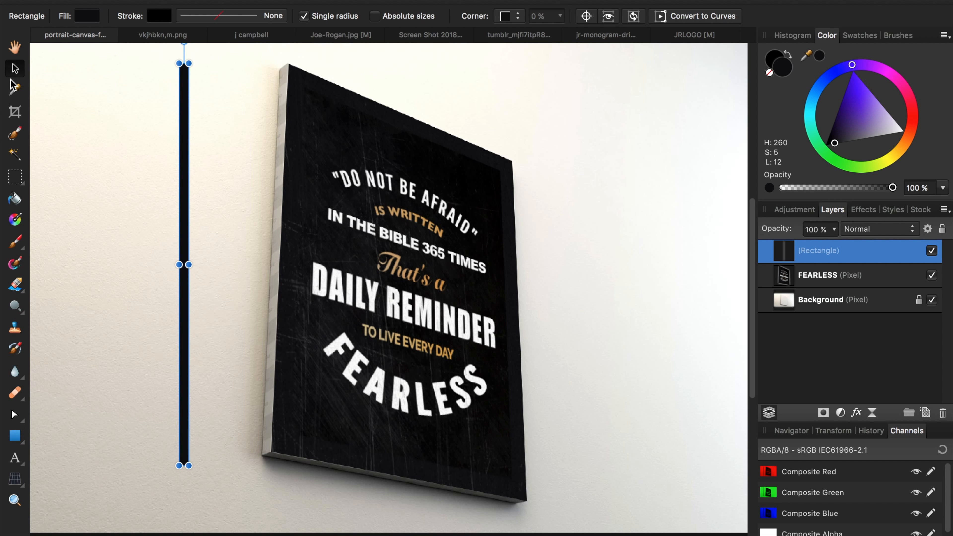
pyautogui.moveTo(183, 180); pyautogui.dragTo(271, 177)
pyautogui.moveTo(283, 61); pyautogui.dragTo(283, 73)
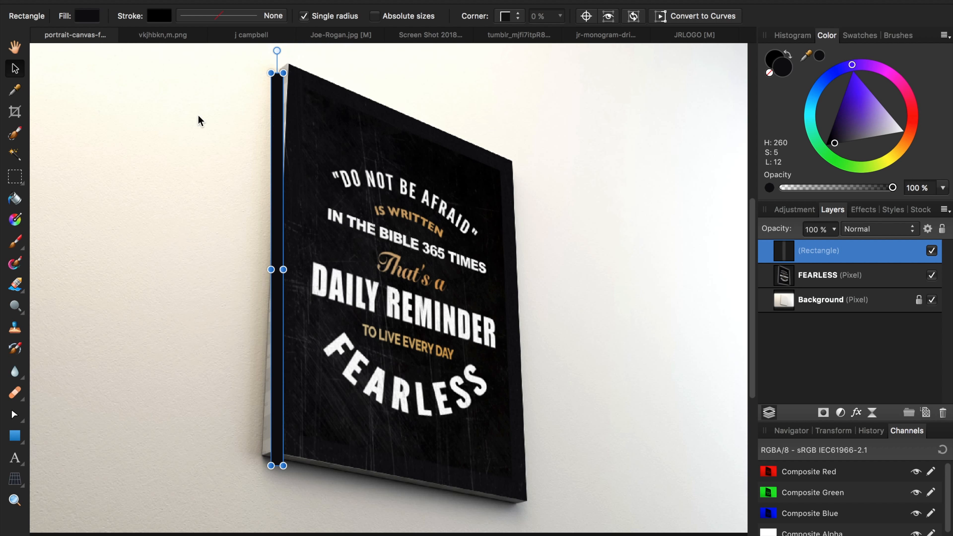
# Shift the black rectangle slightly up and, with the Perspective tool, fit its two lower corners to the canvas side's lower corners
pyautogui.moveTo(273, 222); pyautogui.dragTo(274, 213)
pyautogui.click(15, 477)
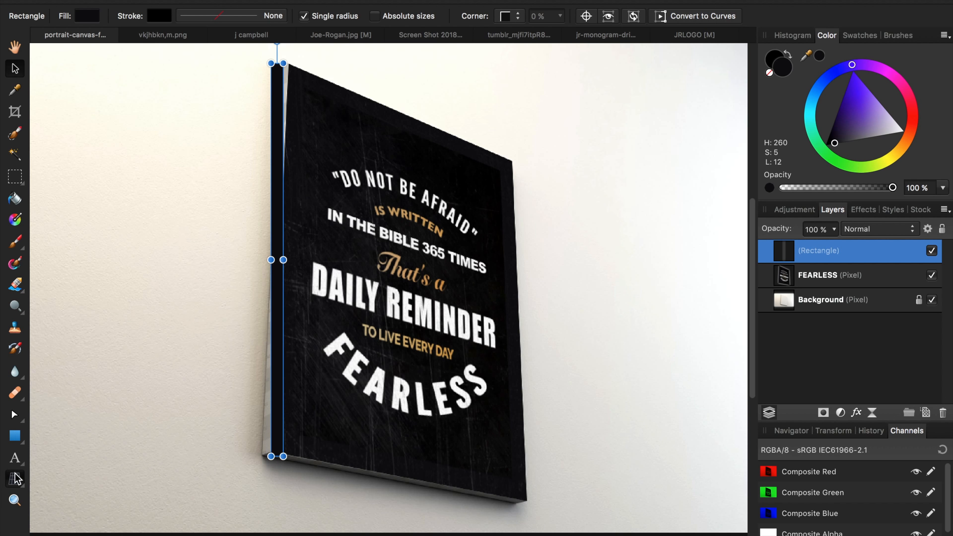
pyautogui.scroll(2, 210, 416)
pyautogui.scroll(5, 212, 420)
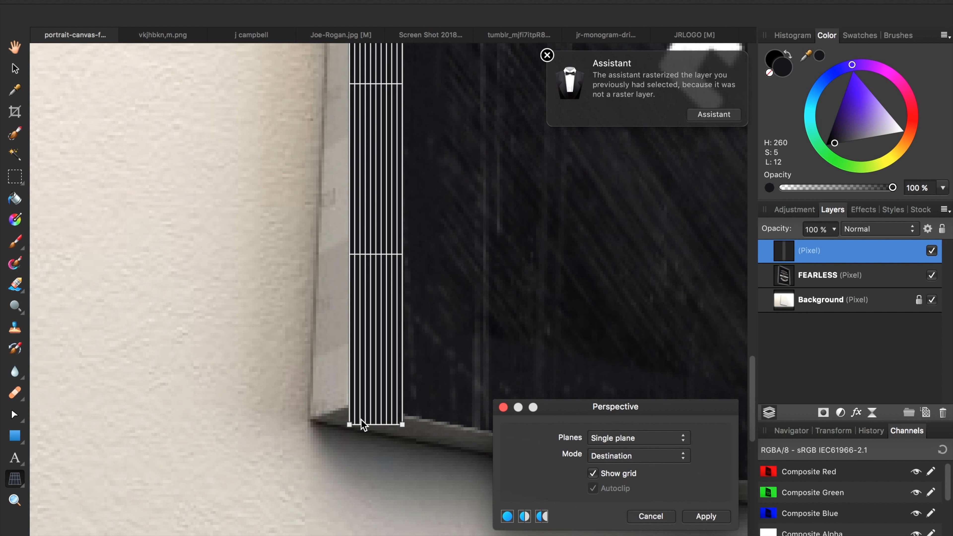
pyautogui.moveTo(350, 426); pyautogui.dragTo(309, 425)
pyautogui.moveTo(402, 425); pyautogui.dragTo(346, 402)
pyautogui.scroll(4, 346, 400)
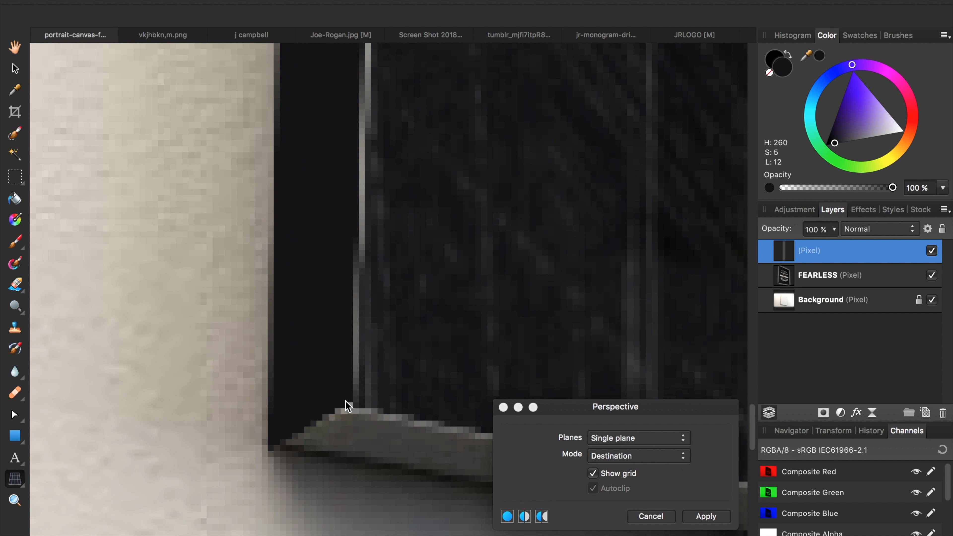
# Fit the black strip's two upper perspective corners to the canvas side's upper corners and apply the perspective
pyautogui.scroll(6, 286, 468)
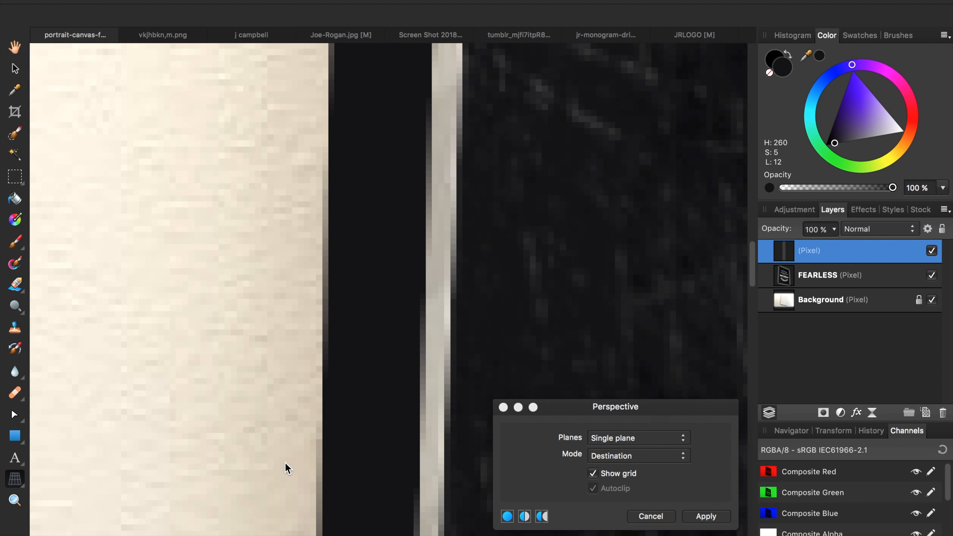
pyautogui.scroll(-5, 285, 464)
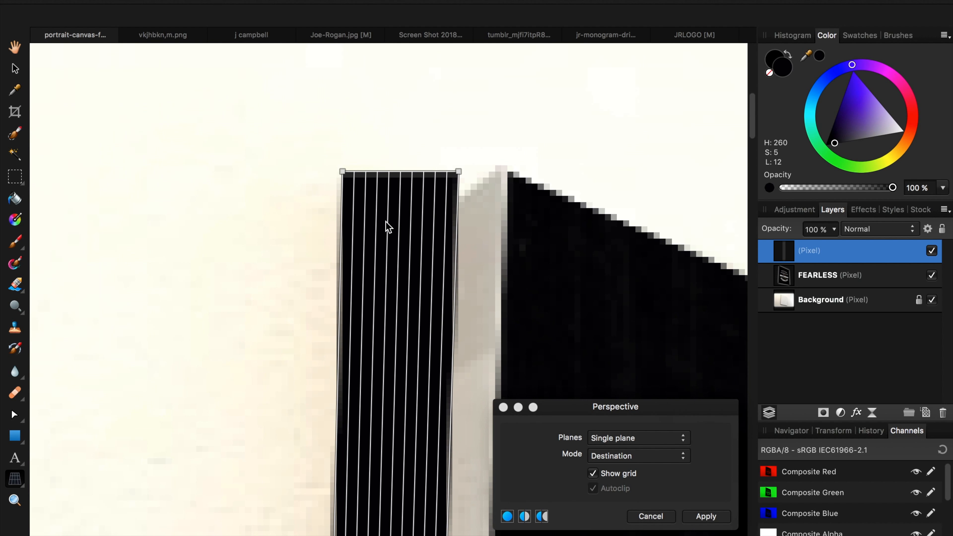
pyautogui.moveTo(456, 171); pyautogui.dragTo(505, 171)
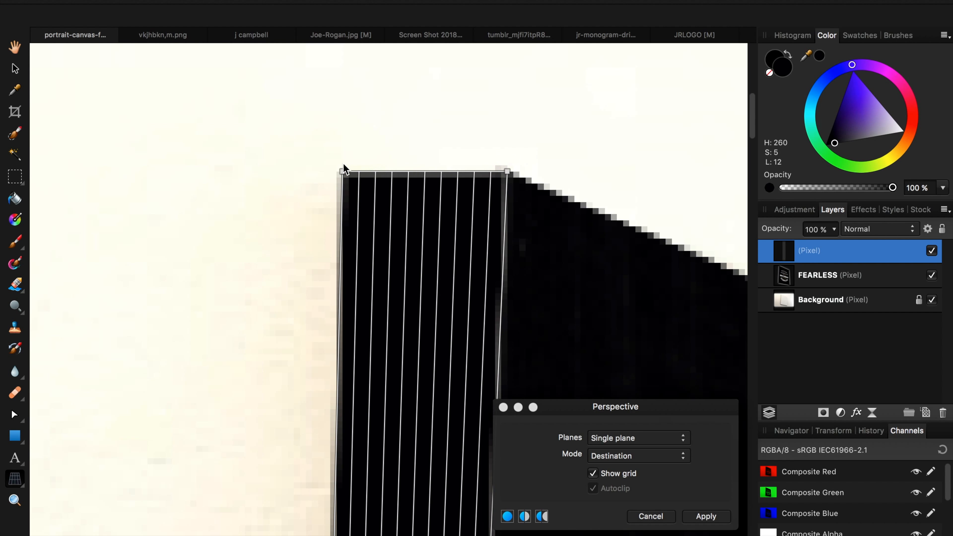
pyautogui.moveTo(343, 174); pyautogui.dragTo(425, 230)
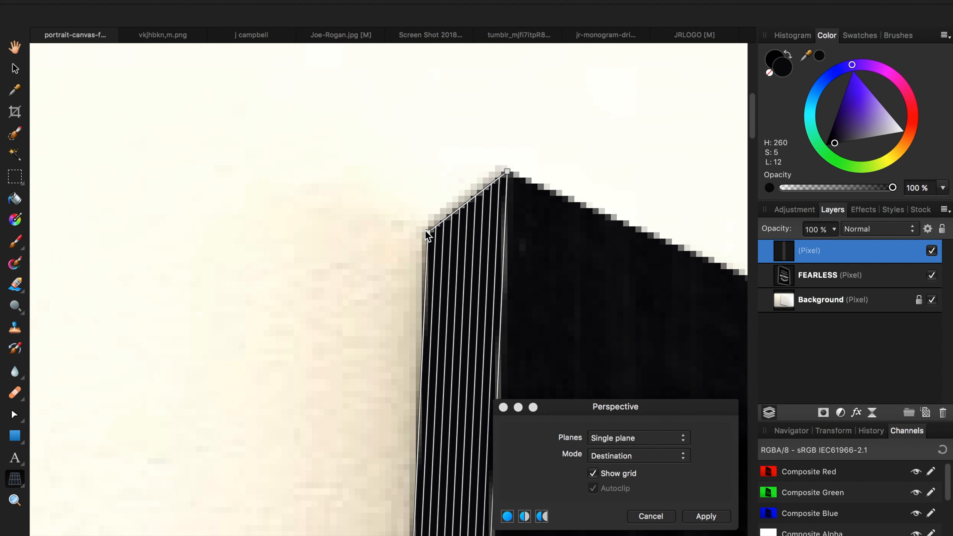
pyautogui.scroll(-8, 425, 230)
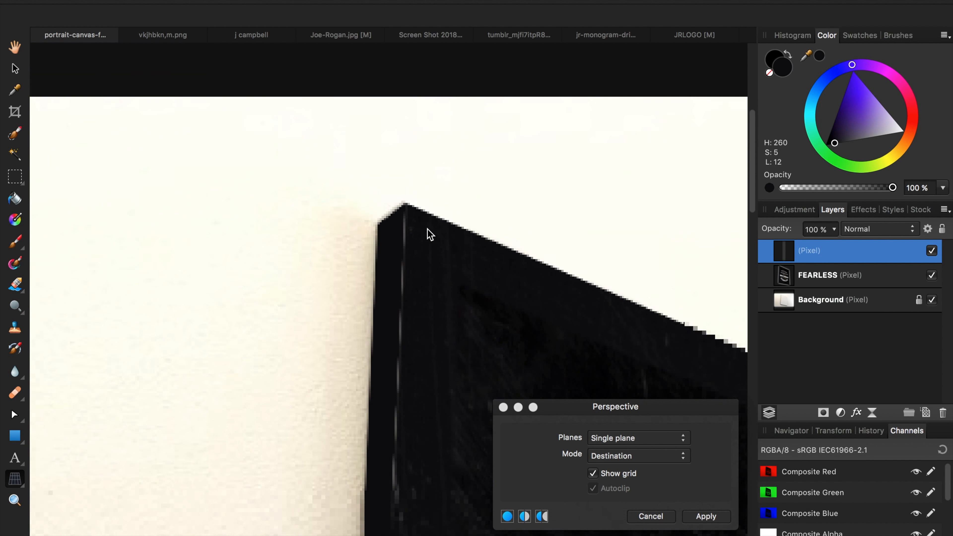
pyautogui.scroll(-10, 428, 228)
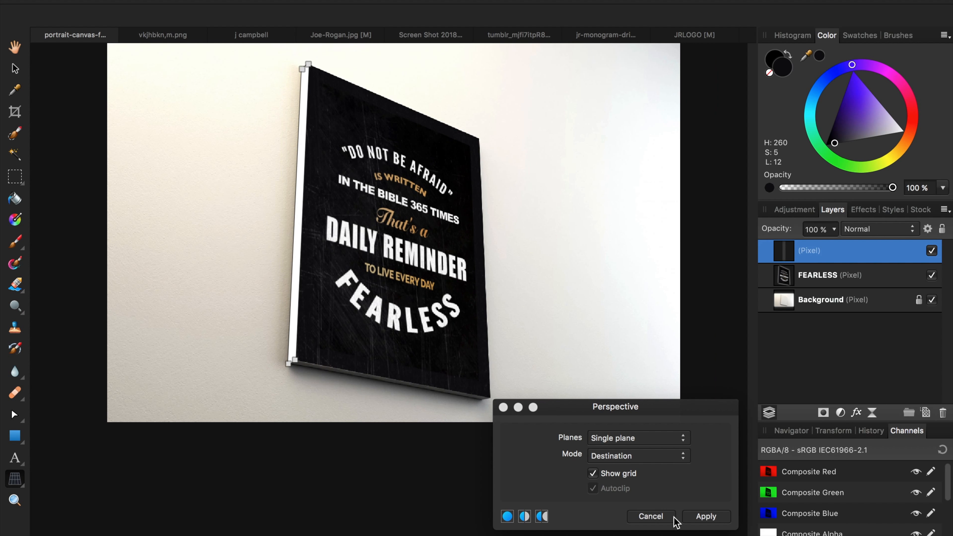
pyautogui.click(705, 517)
pyautogui.press('v')
pyautogui.click(621, 361)
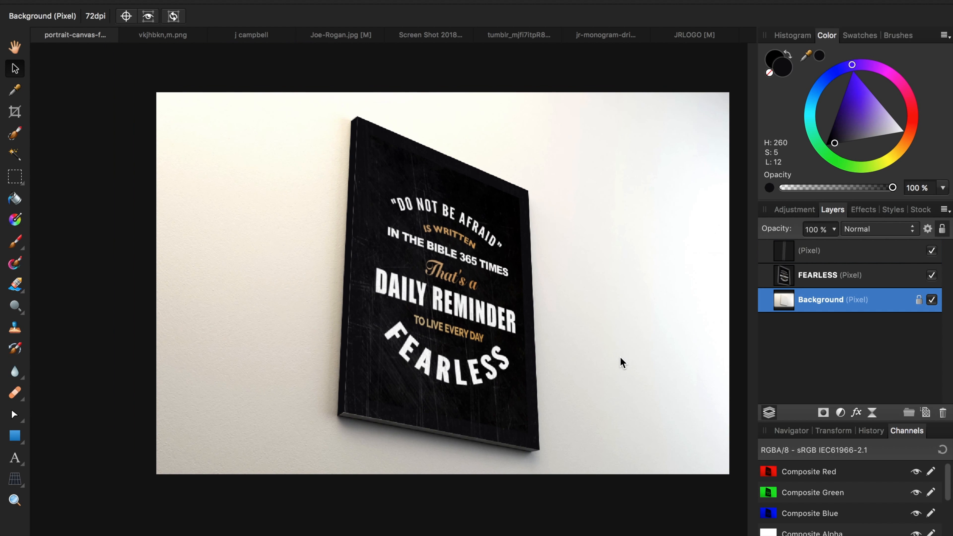